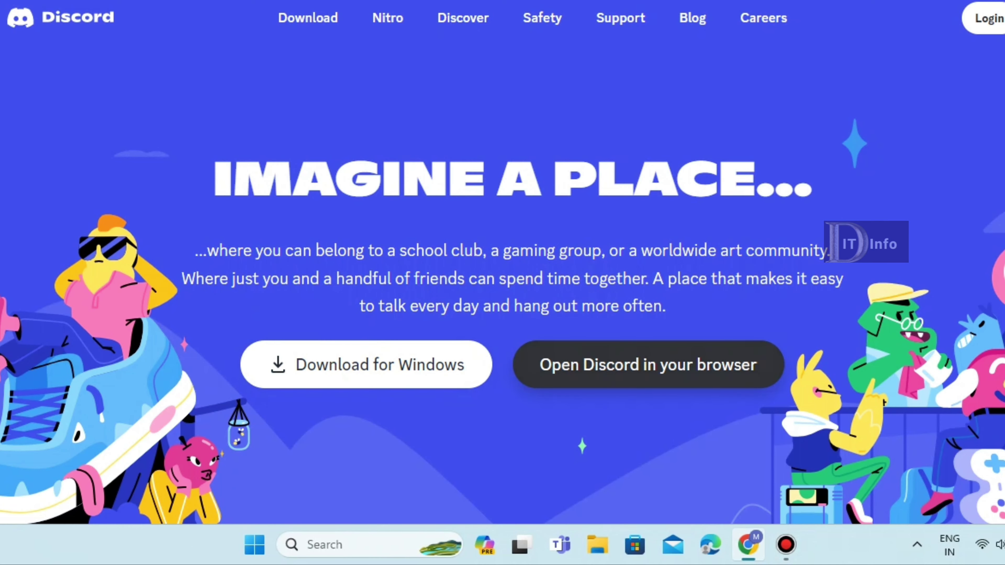
Step: Open Discord in the browser and register with a display name
click(649, 365)
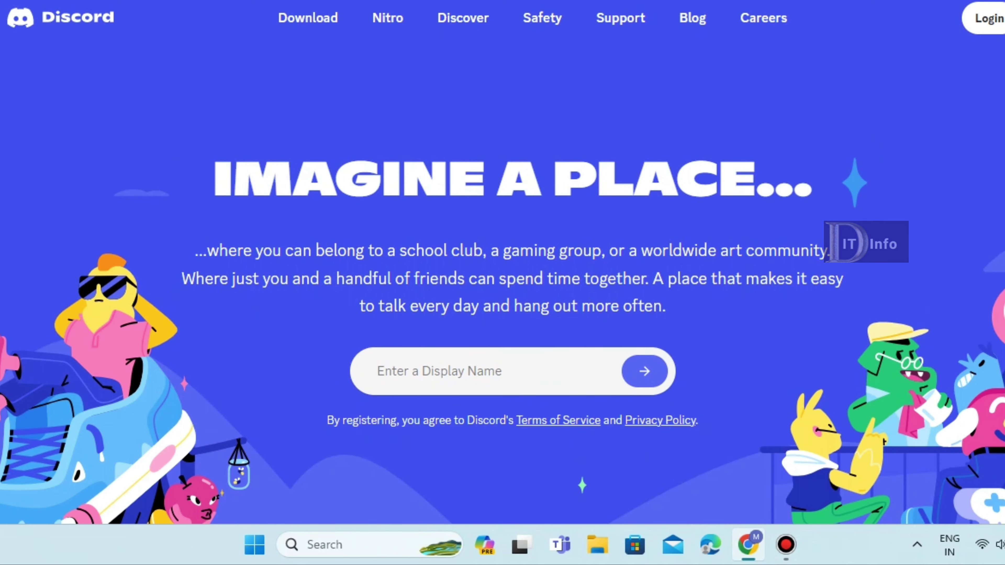
text(Subha)
key(Return)
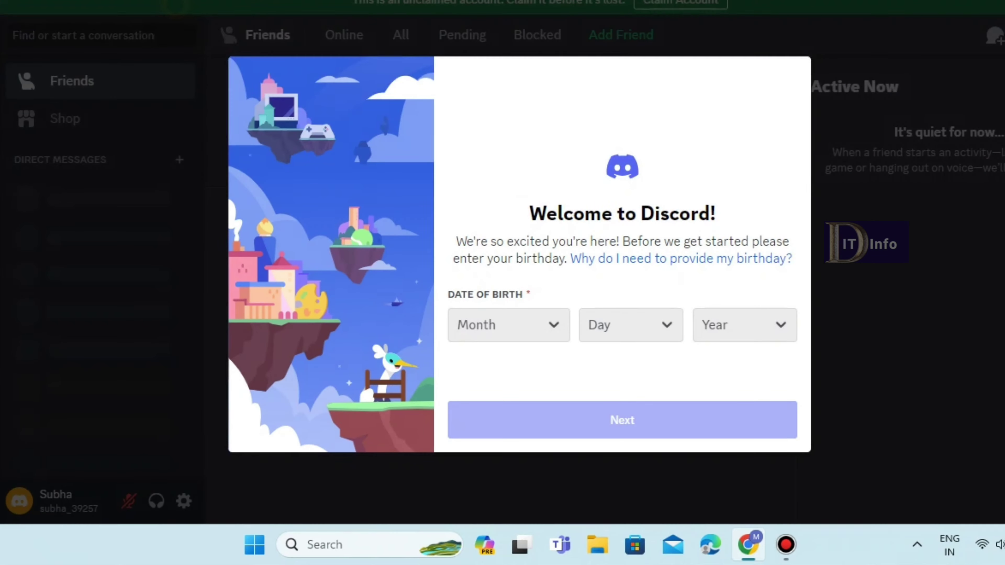
Step: Complete the welcome setup with the date of birth and dismiss the form for claiming the account
click(508, 325)
click(473, 242)
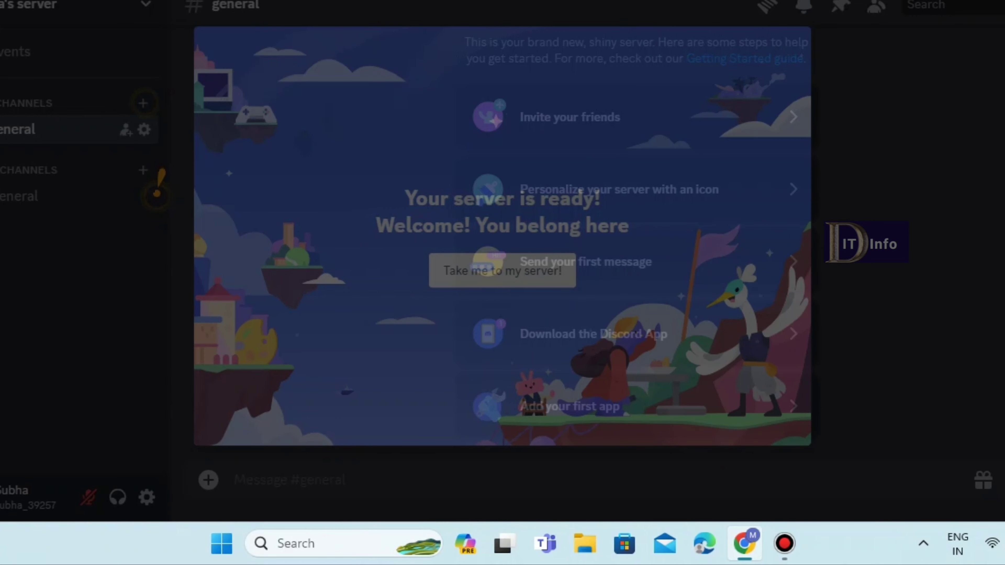
key(Return)
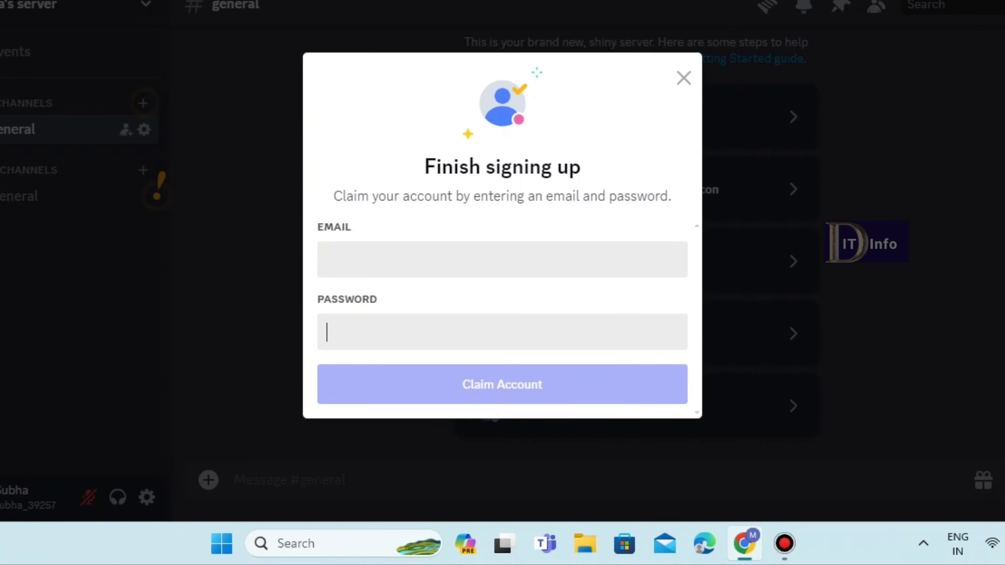
key(Escape)
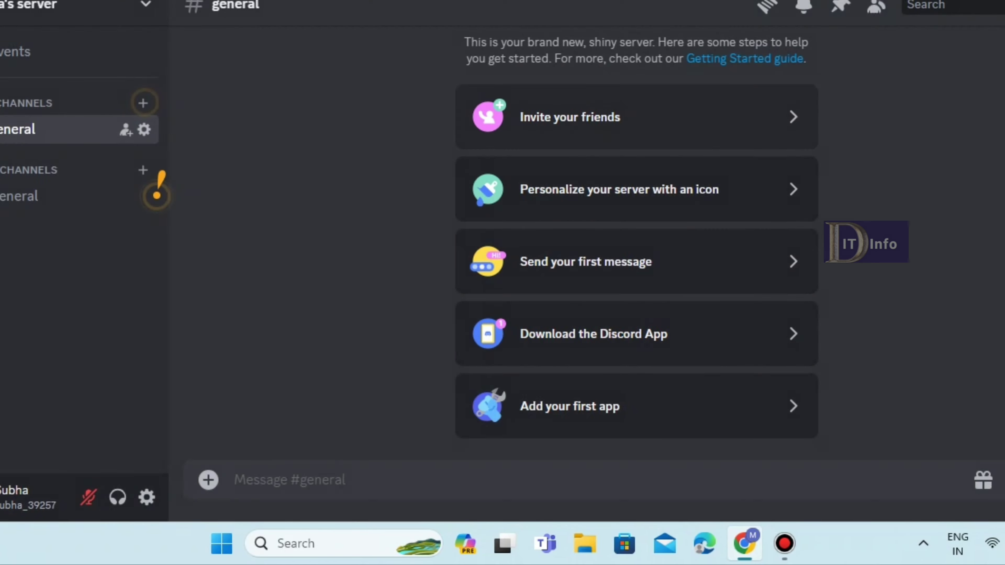
scroll(637, 277, up, 2)
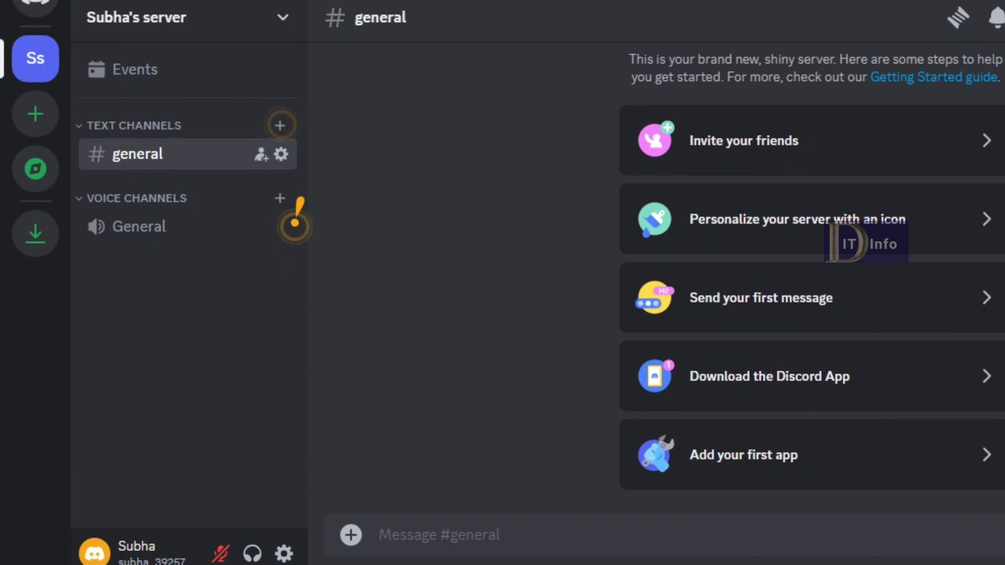
scroll(811, 278, up, 3)
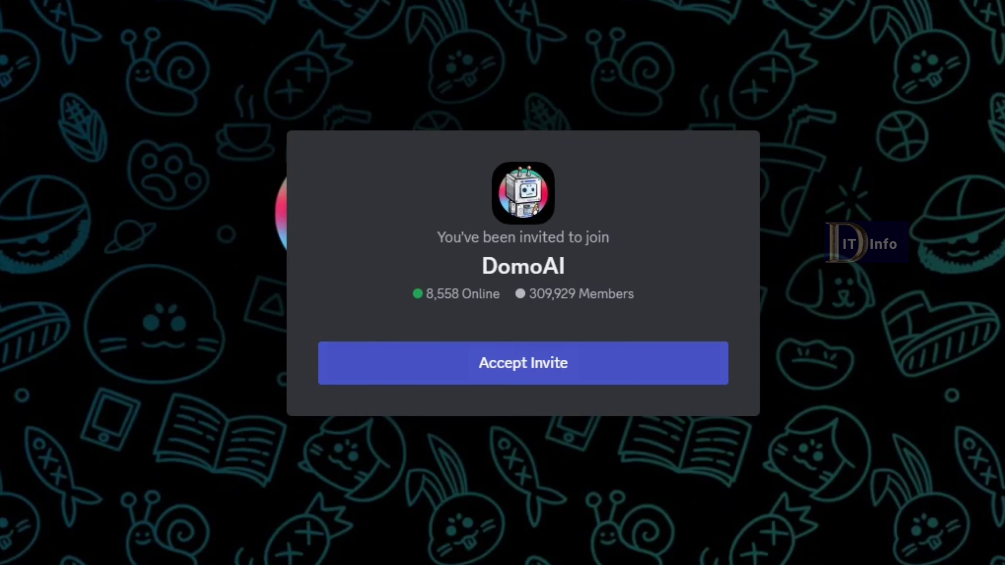
Step: Accept the invite to the DomoAI server and open its generate-video channel
click(523, 363)
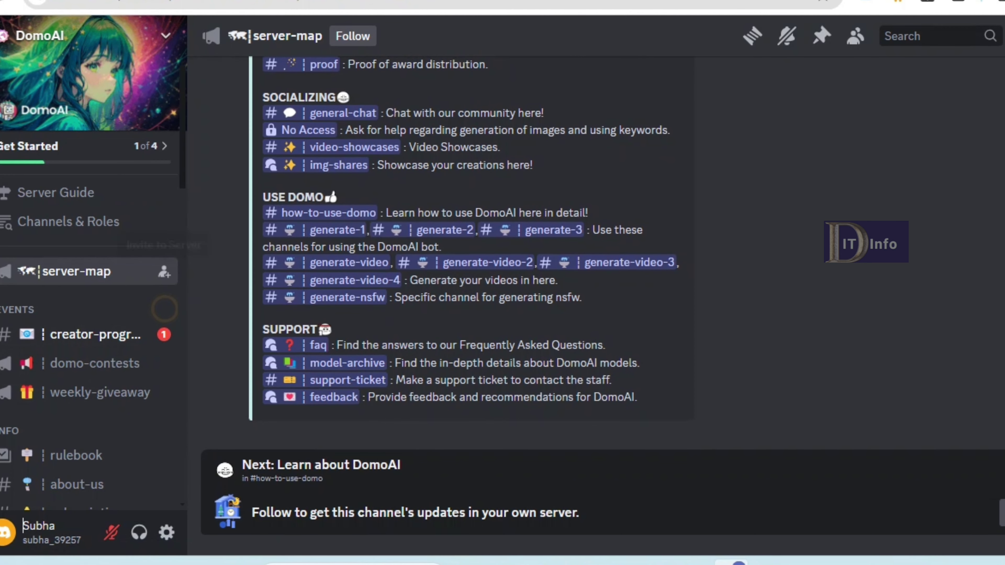
scroll(91, 277, down, 8)
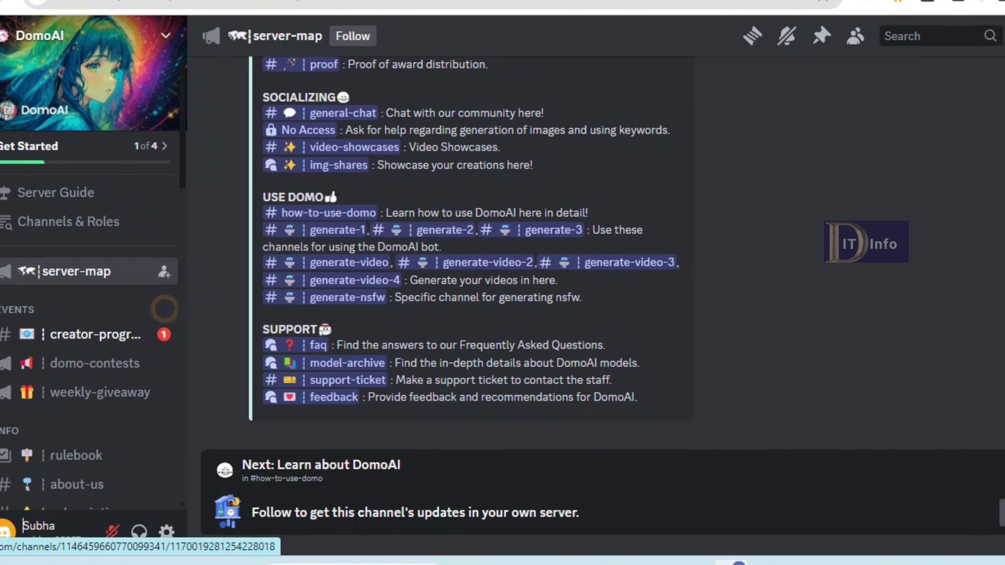
scroll(91, 238, down, 10)
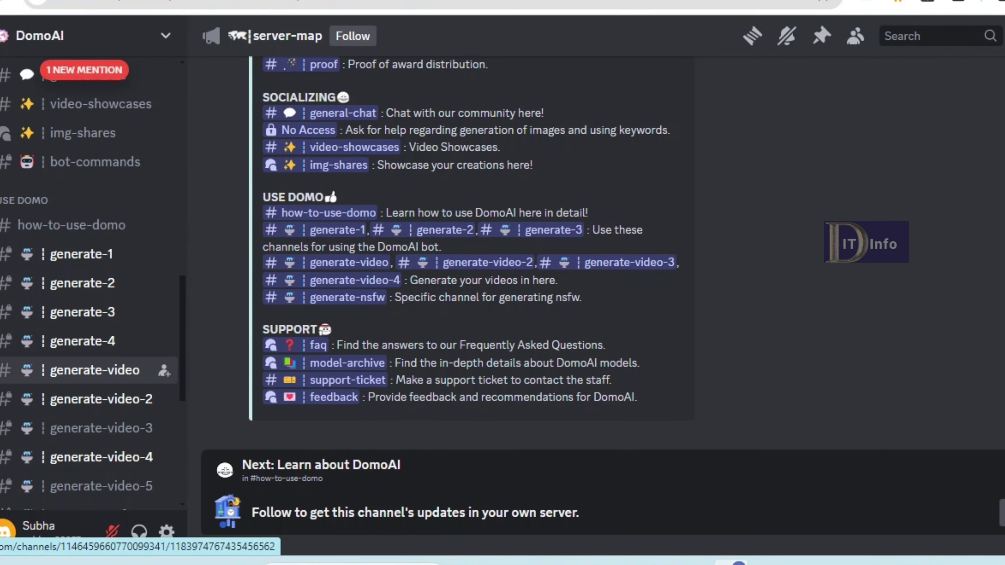
click(95, 370)
Step: Start DomoAI's /video command and attach the file "WhatsApp Video 2024-02-01 at 3.07.36 PM.mp4"
text(/)
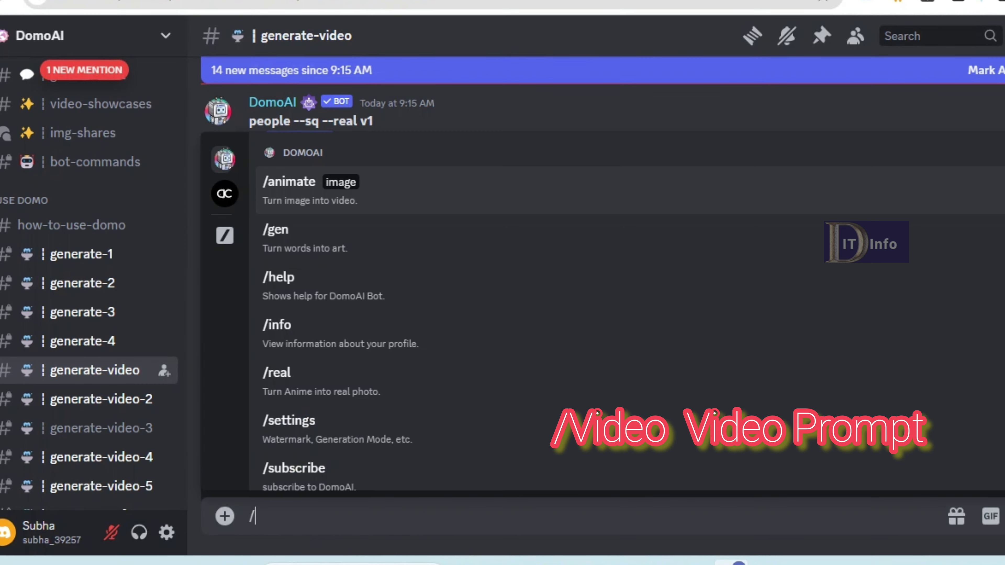
text(video)
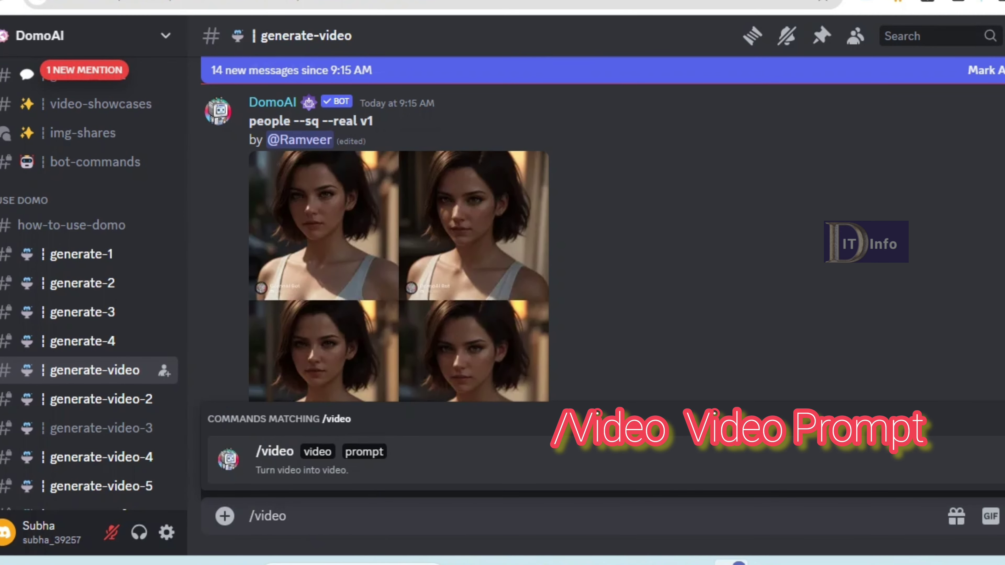
key(Return)
click(291, 433)
click(202, 317)
key(Return)
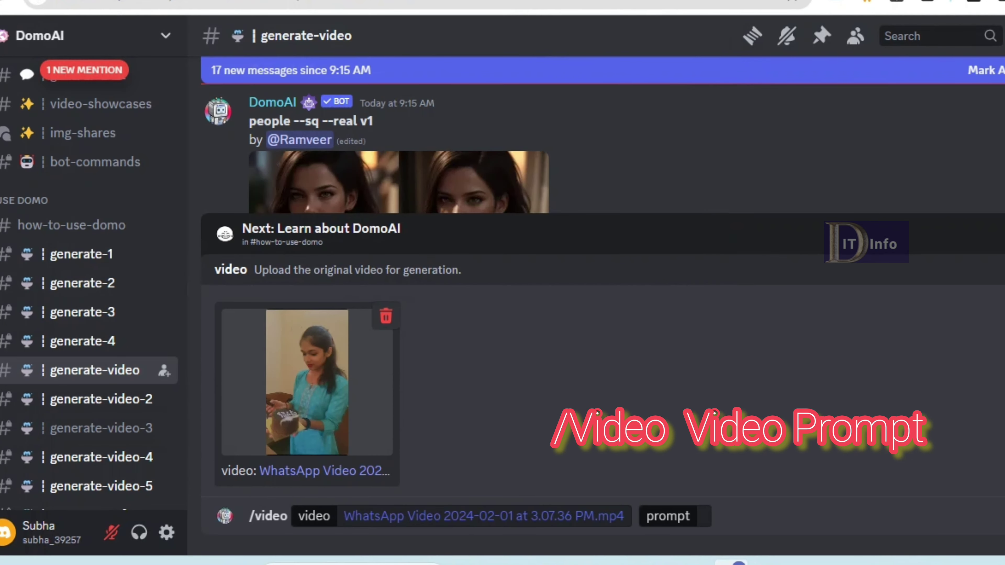
Step: Fill in the prompt "3D Animated Video" and submit the video command
key(Tab)
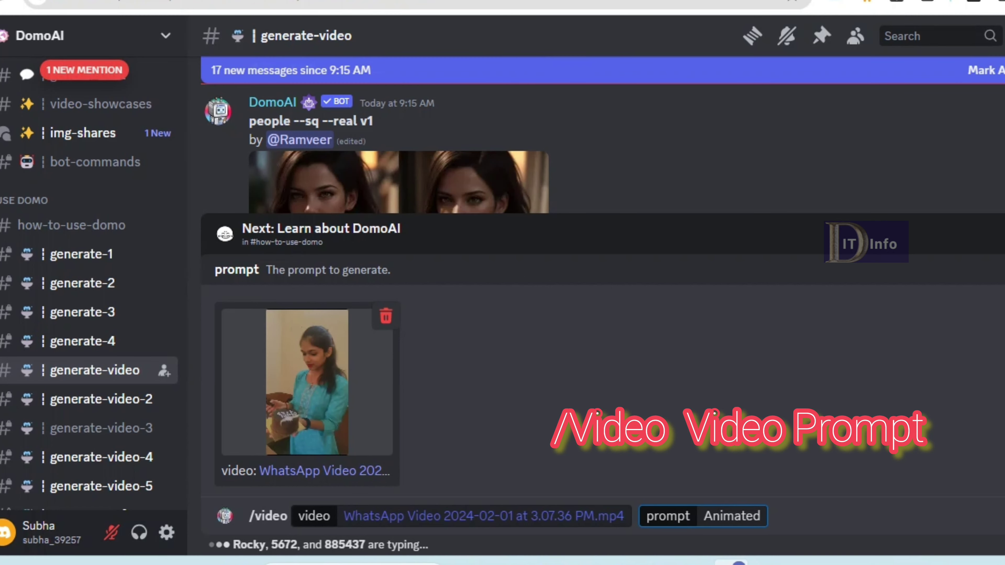
text(3D)
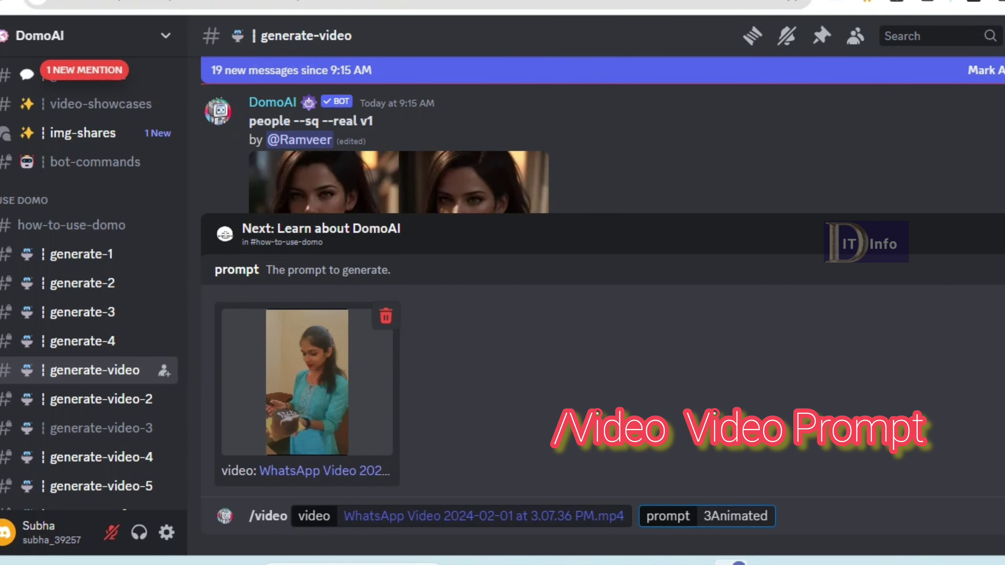
click(780, 516)
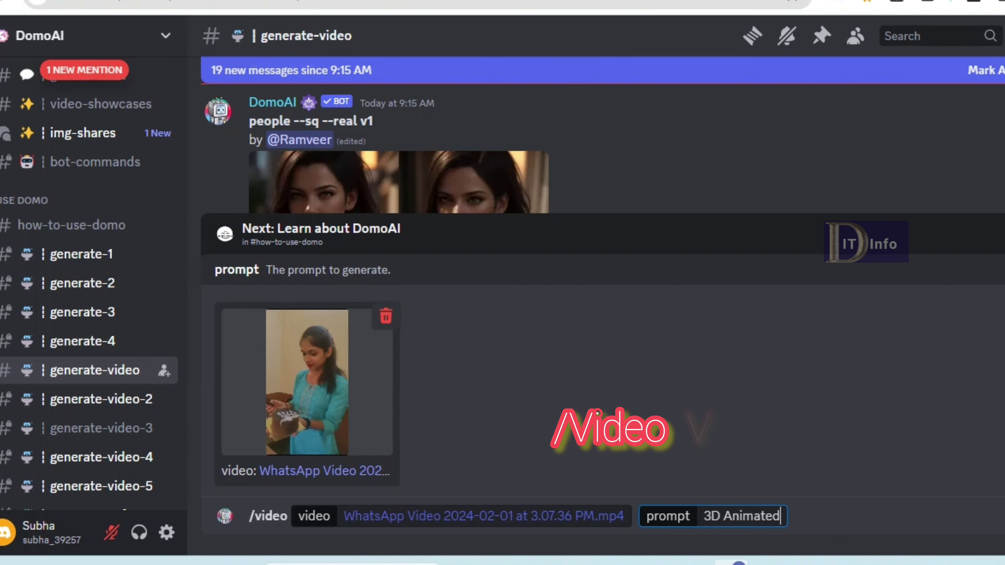
text(V)
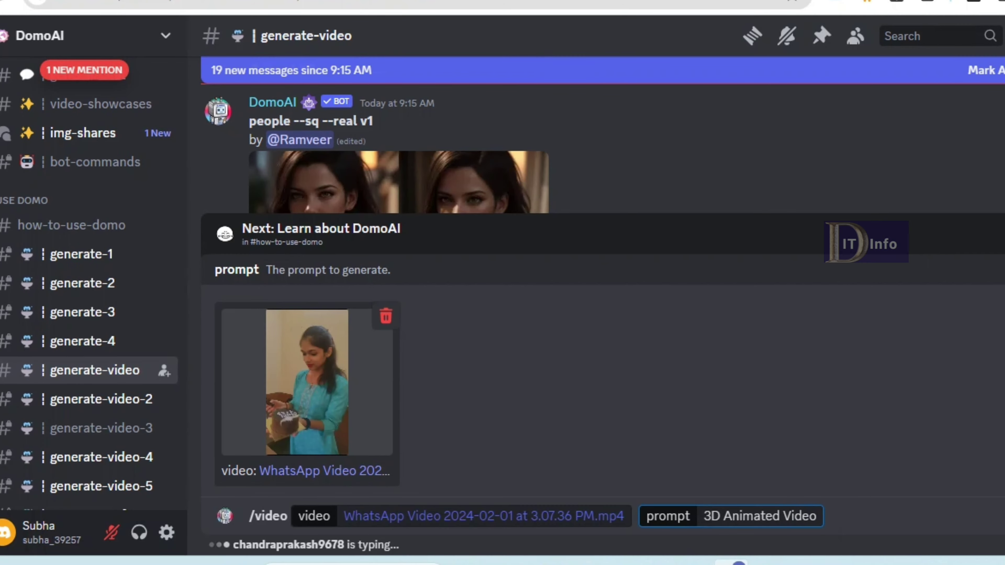
text(ideo)
key(Return)
Step: Set the style to "Anime v2 - Japanese anime style" with a 5-second length and start the generation
click(291, 390)
click(446, 251)
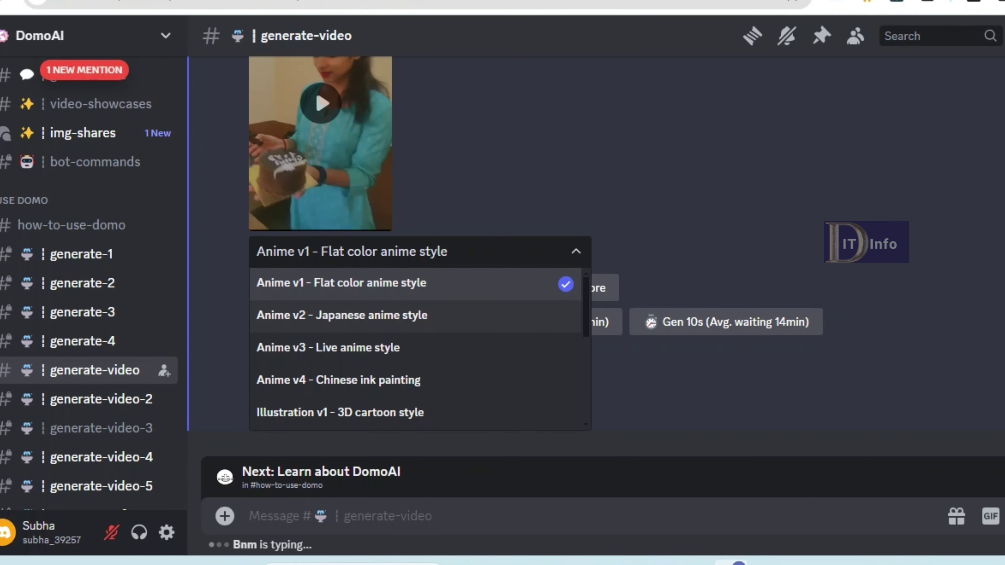
click(342, 316)
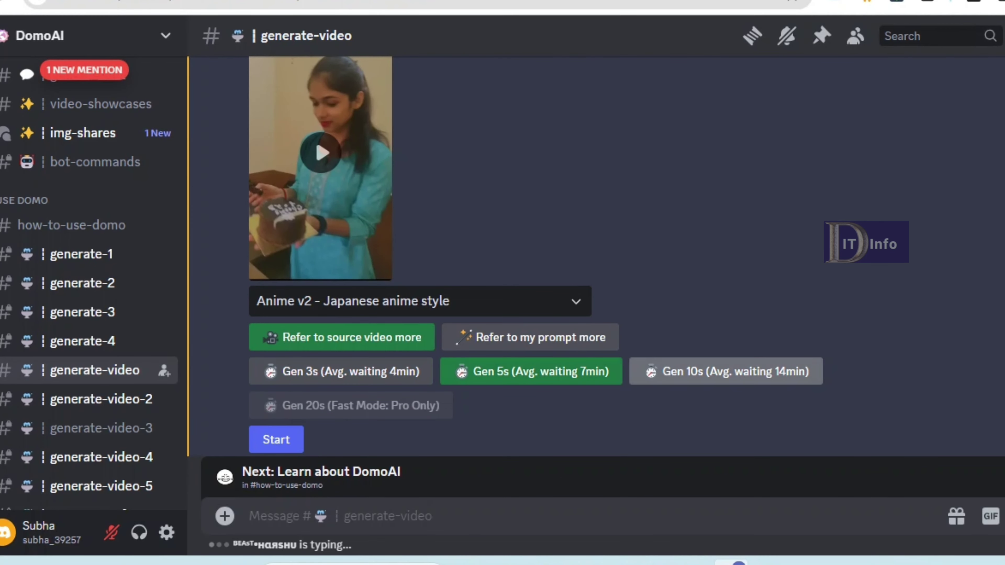
click(532, 371)
click(276, 440)
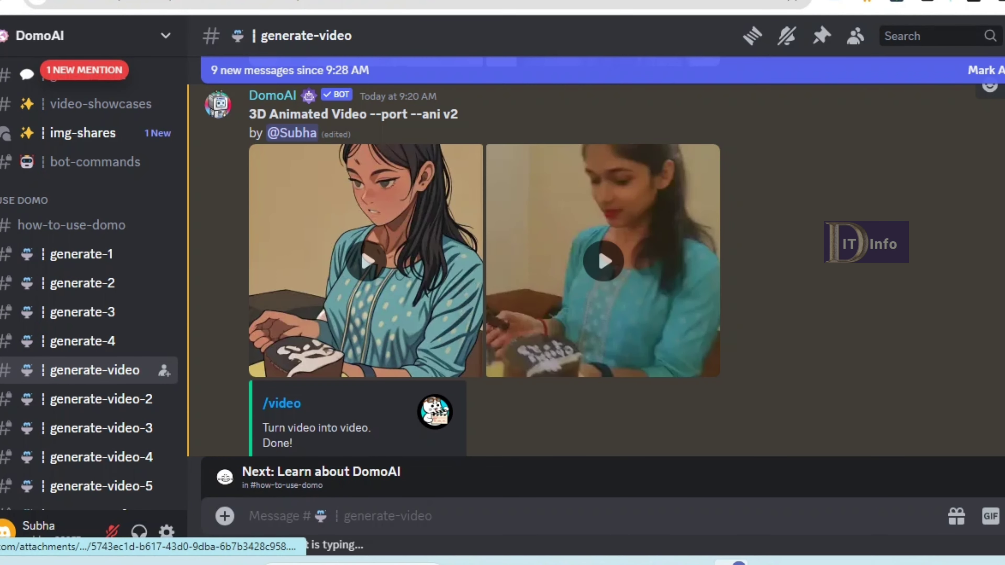
Step: Compare the generated anime clip with the source video and play it in the enlarged viewer
scroll(601, 261, down, 2)
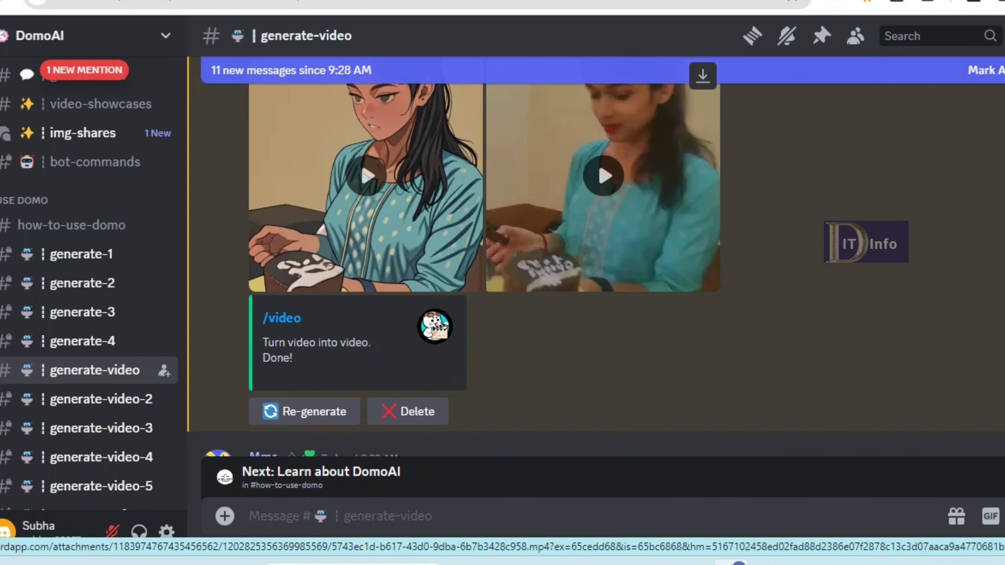
scroll(465, 161, up, 2)
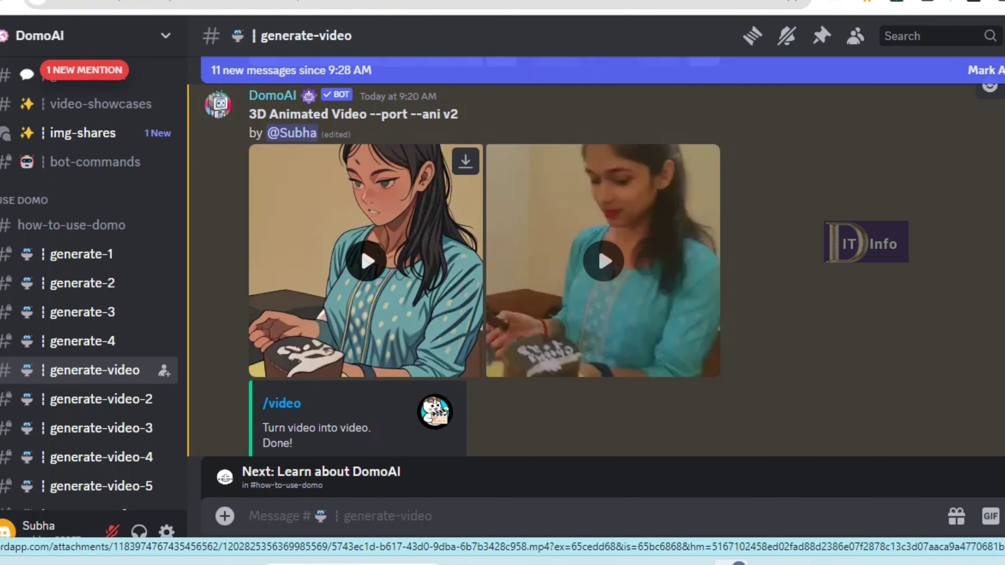
scroll(465, 162, down, 2)
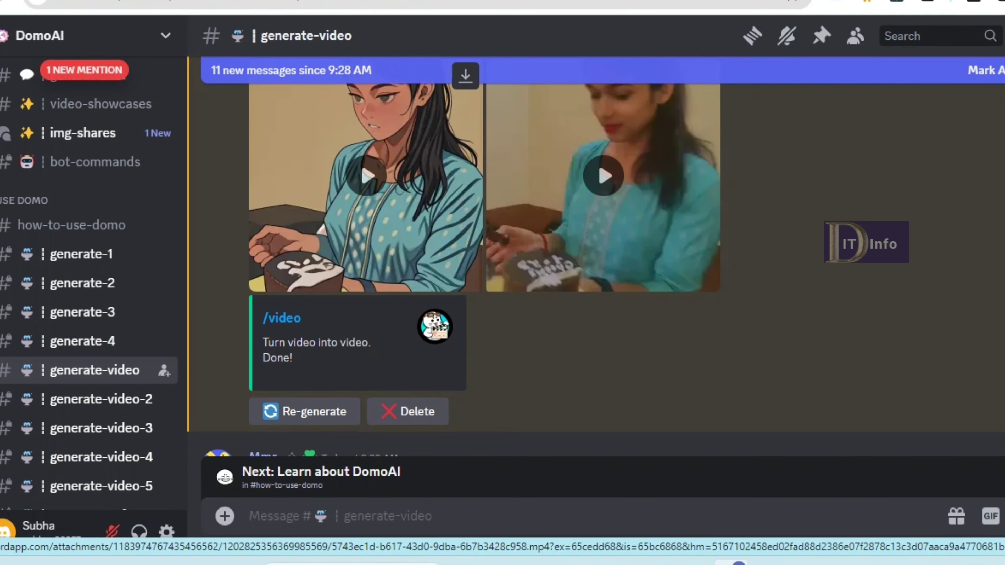
click(466, 161)
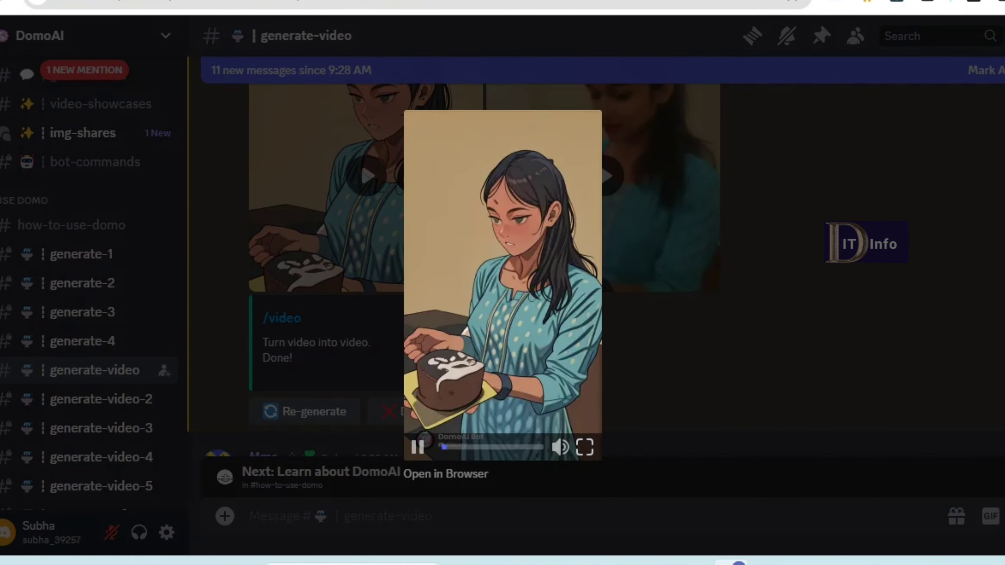